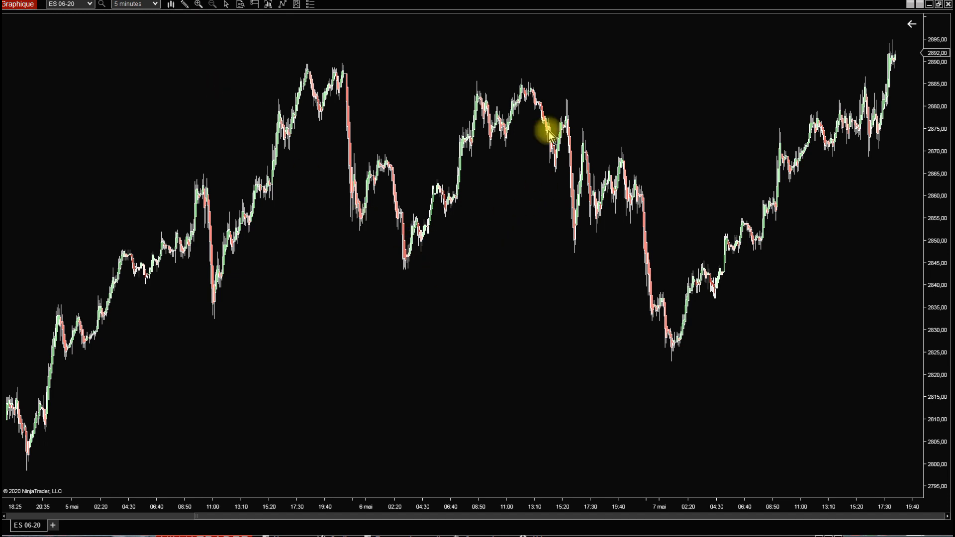
right_click(480, 314)
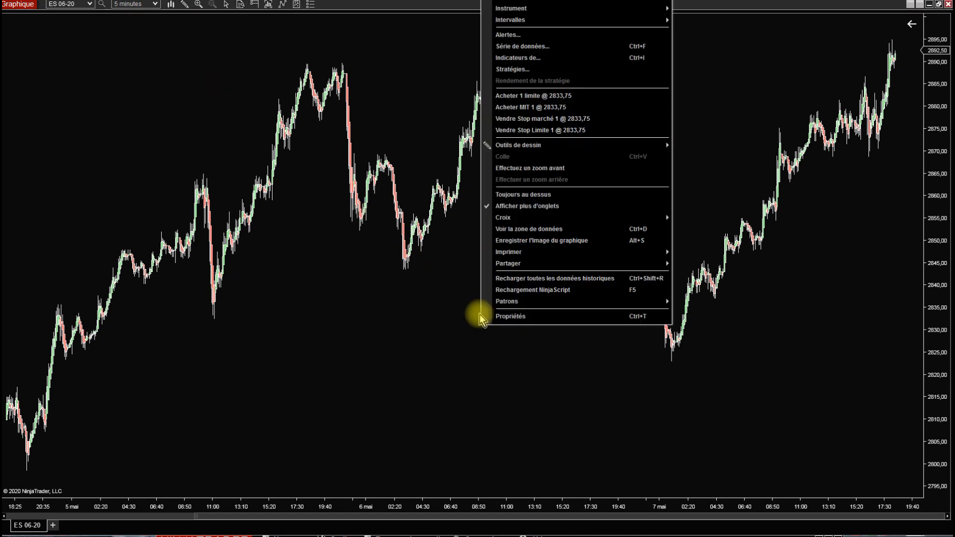
click(547, 59)
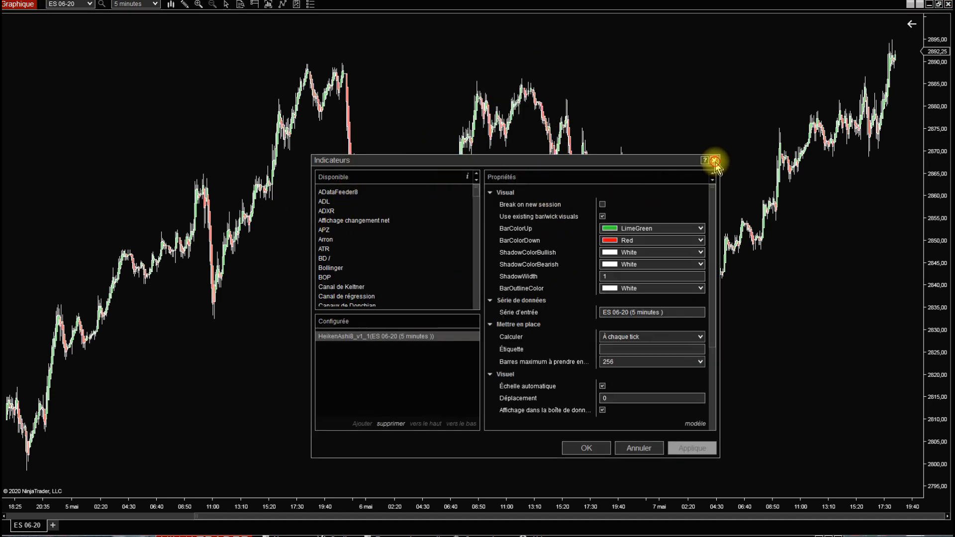
click(715, 160)
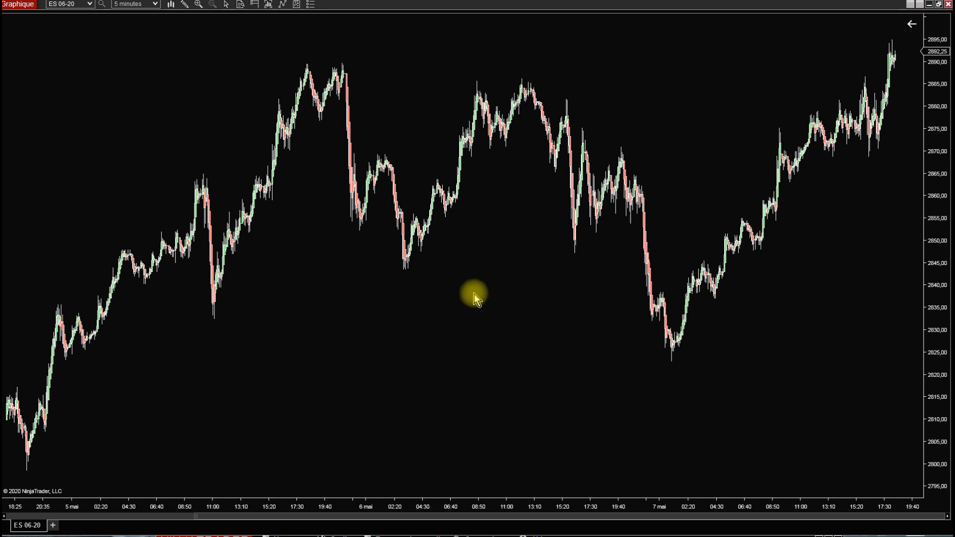
key(ctrl+i)
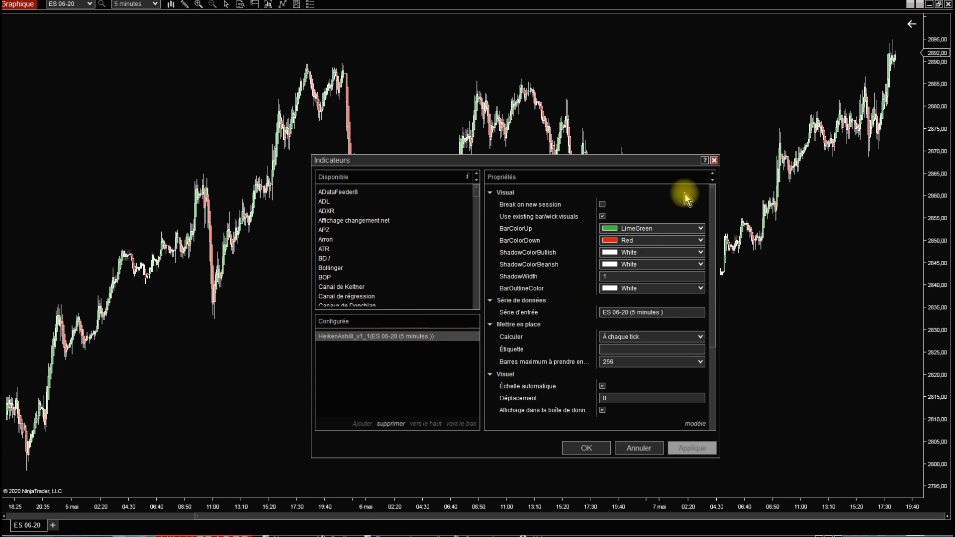
click(714, 161)
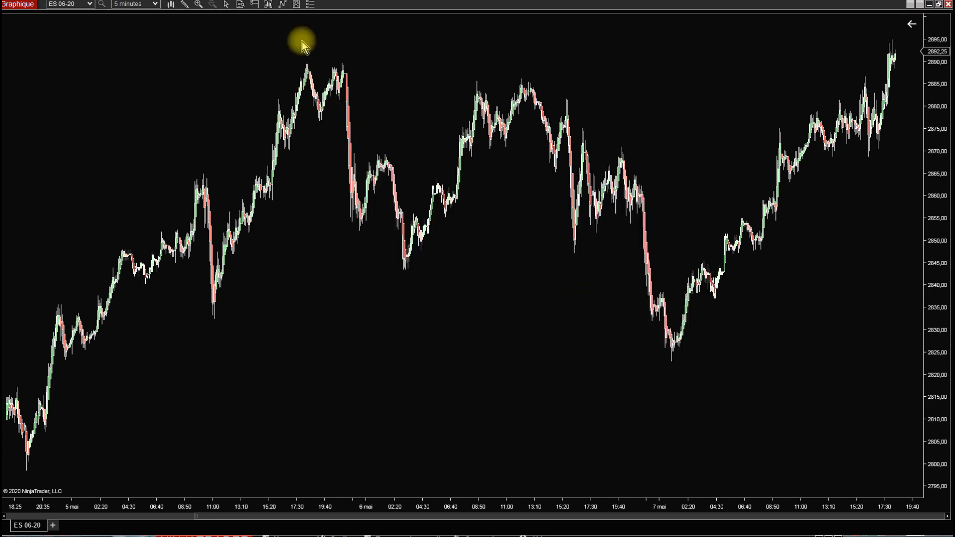
Open the chart's indicator settings and remove the configured HeikenAshi8_v1_1 indicator.
click(283, 5)
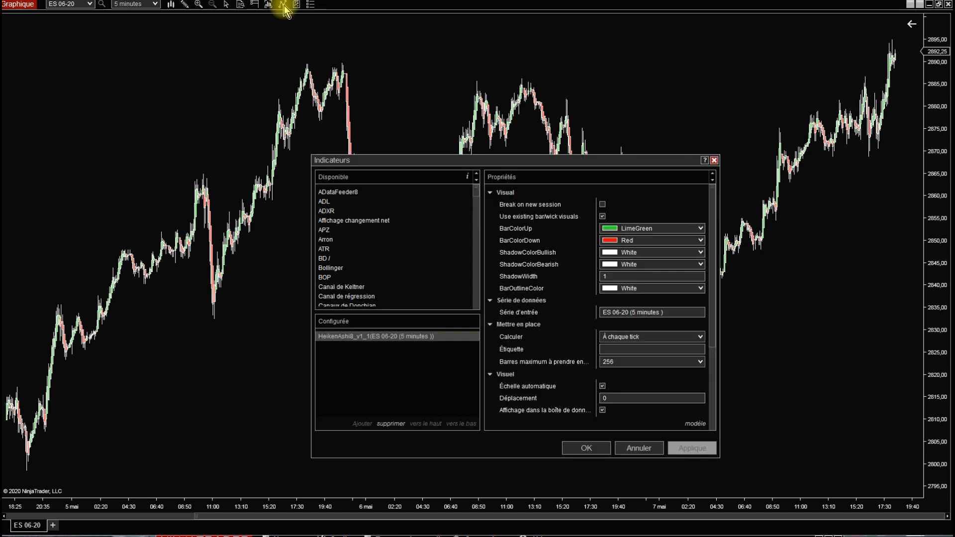
drag(494, 159, 406, 102)
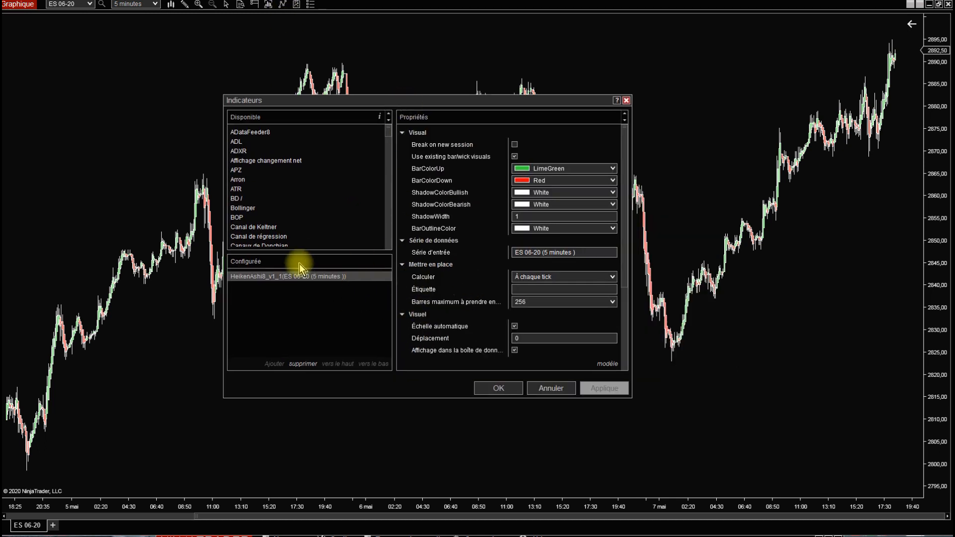
click(303, 364)
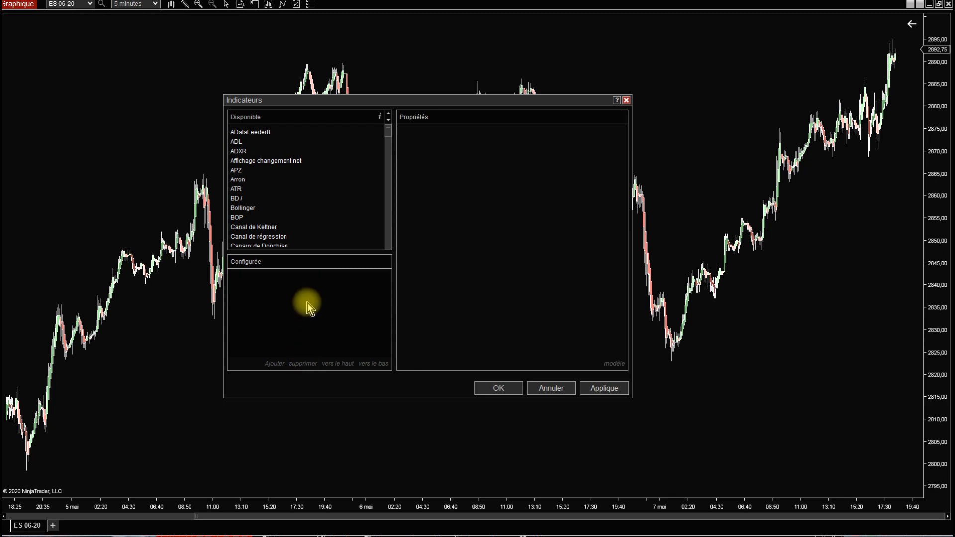
Add the Pivots indicator from the available indicators to the configured list.
drag(336, 255, 335, 299)
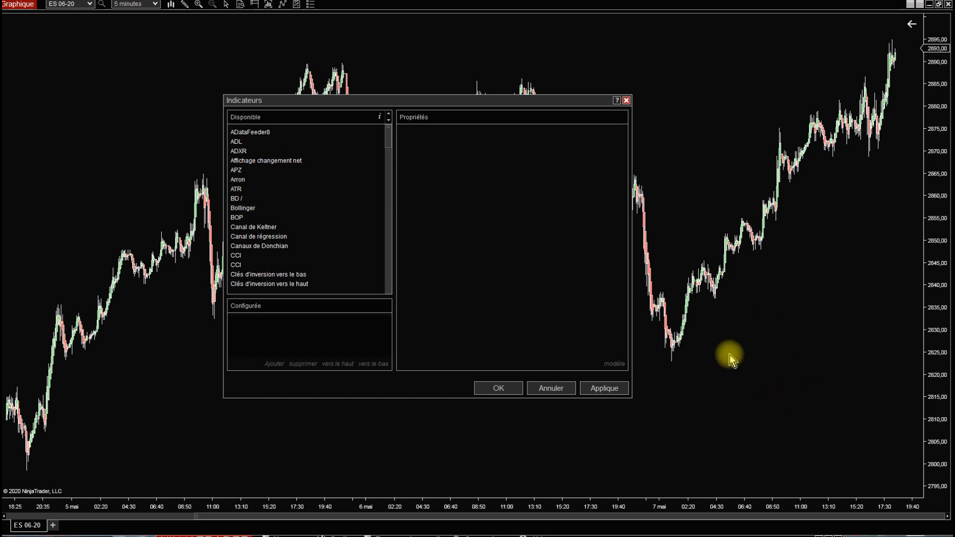
click(306, 198)
drag(388, 140, 380, 222)
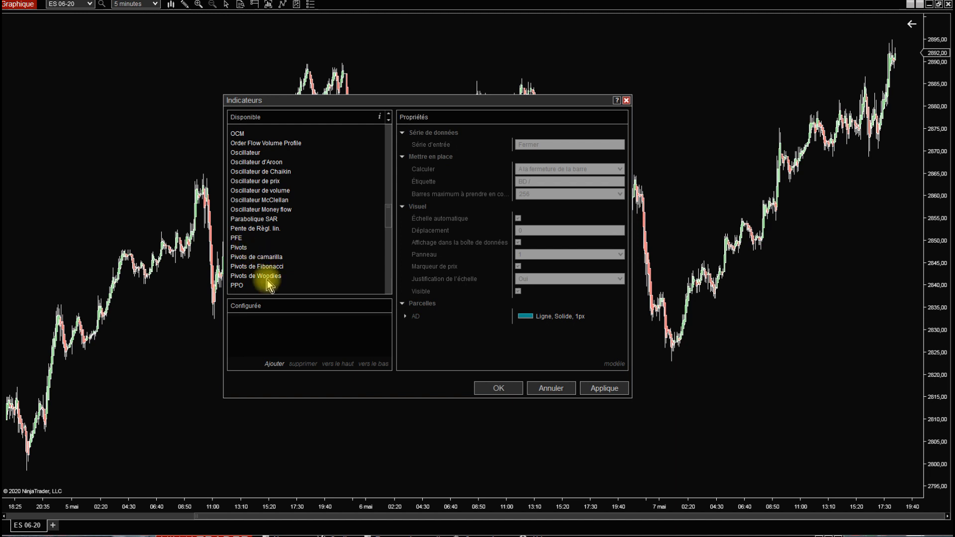
click(240, 248)
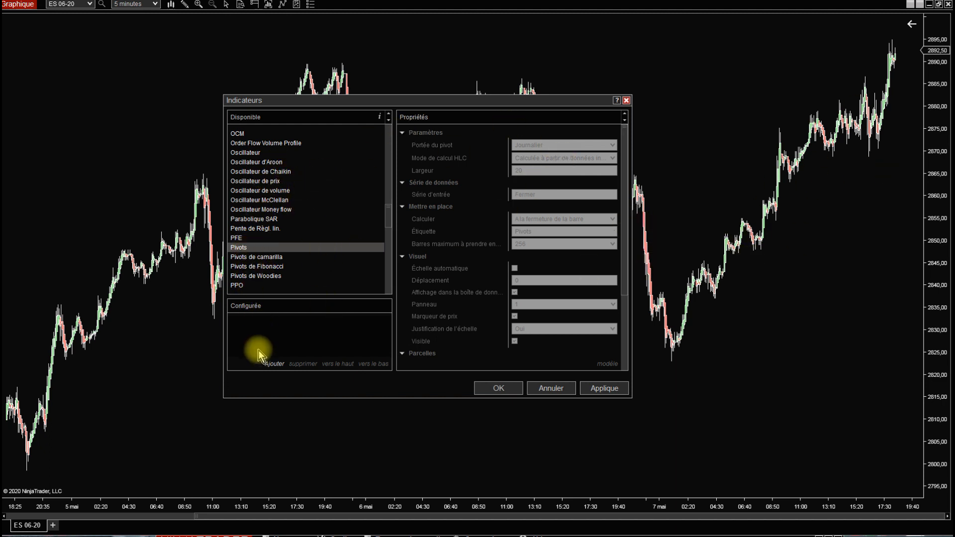
drag(273, 298, 275, 275)
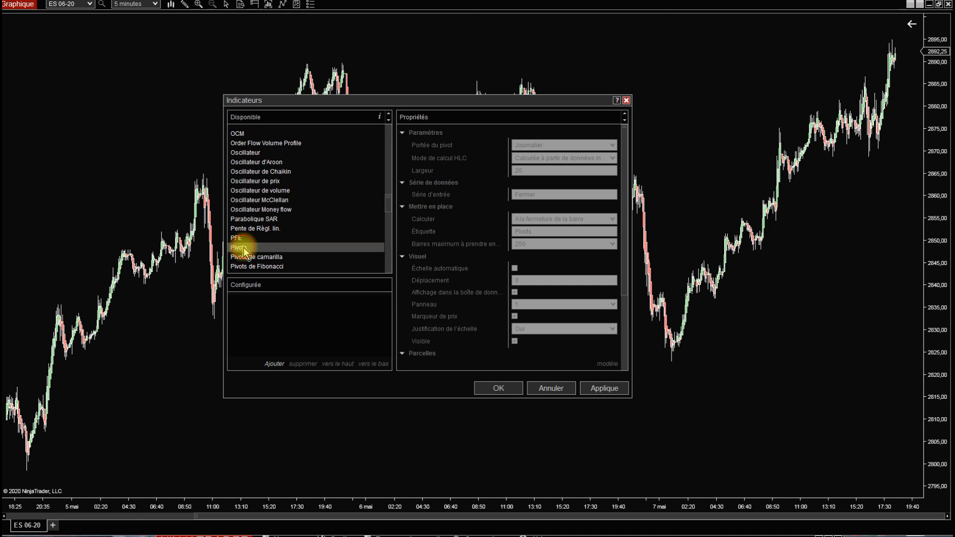
click(275, 369)
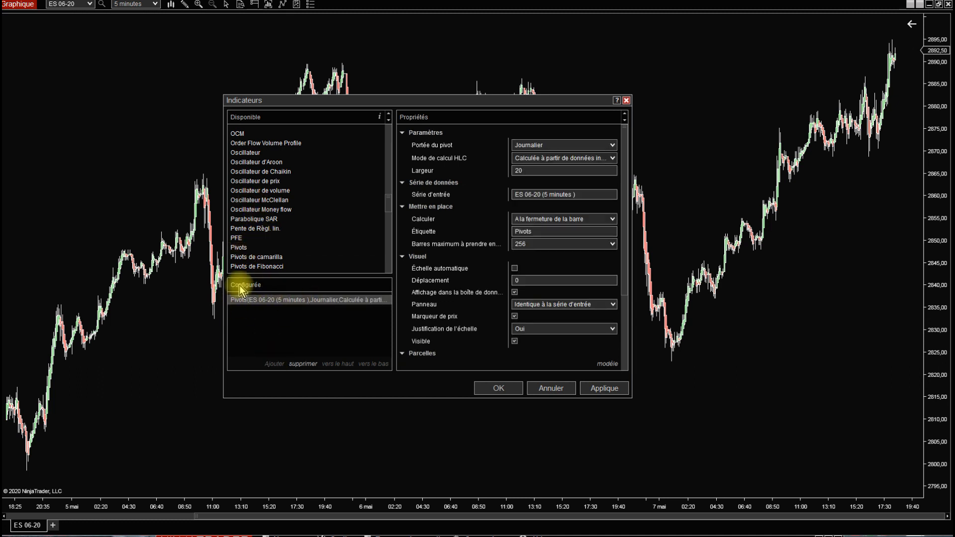
drag(303, 277, 302, 188)
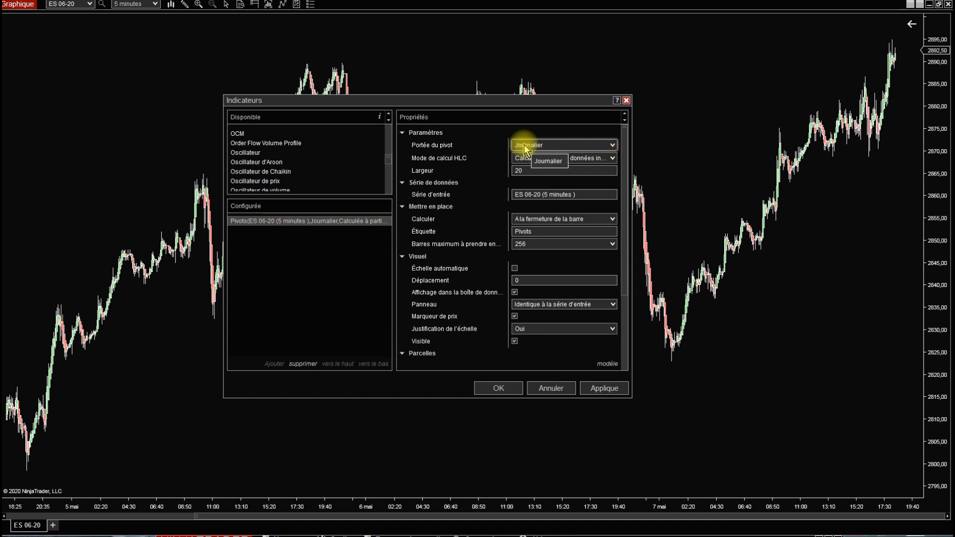
Keep the pivot range (Portée du pivot) at Journalier and apply the Pivots indicator to the chart.
click(608, 146)
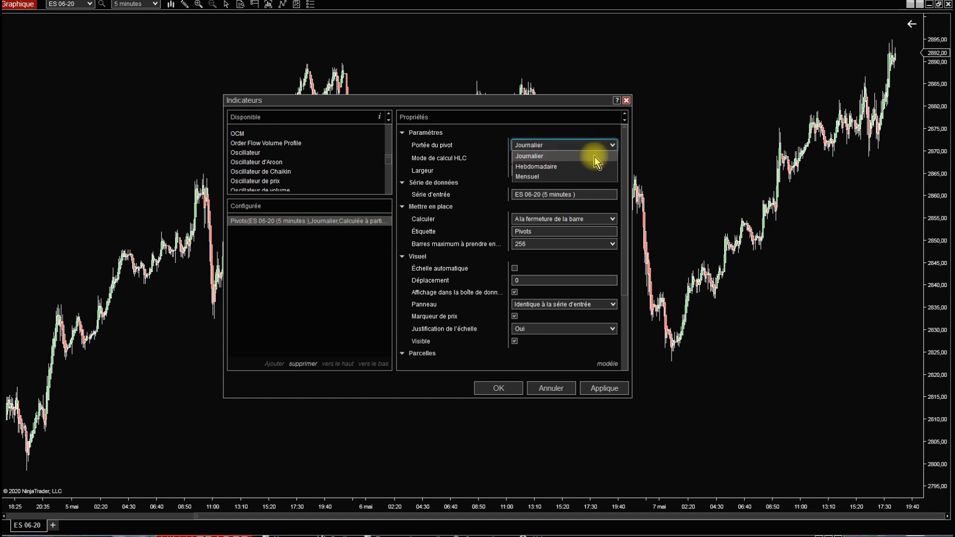
click(582, 157)
drag(572, 97, 576, 39)
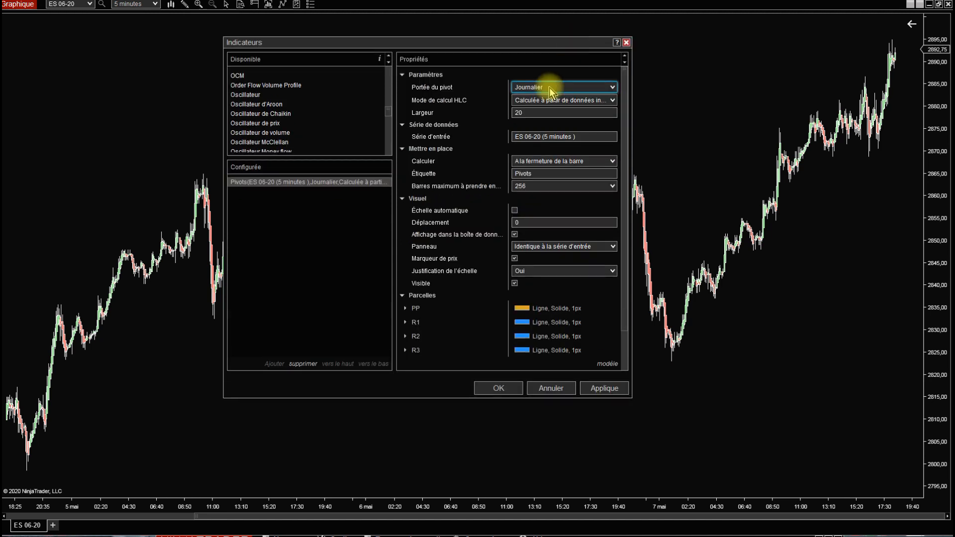
click(608, 389)
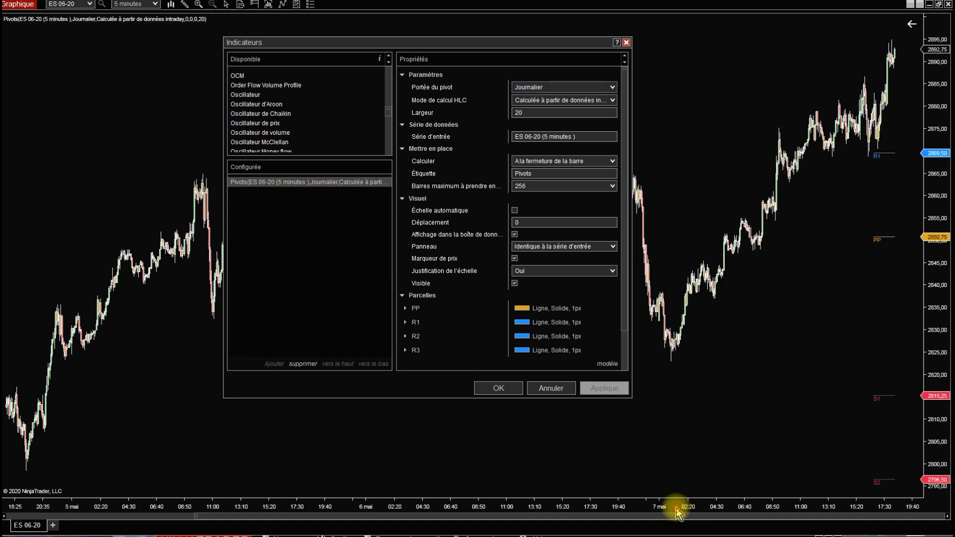
click(507, 390)
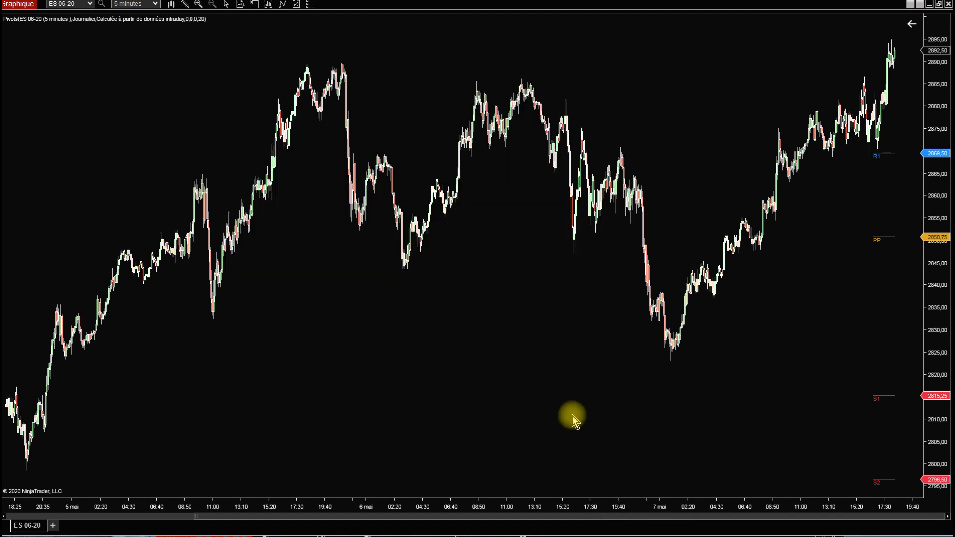
Add a second Pivots indicator to the chart's configured indicators and set its pivot range to Hebdomadaire.
drag(628, 507, 42, 432)
drag(608, 367, 491, 373)
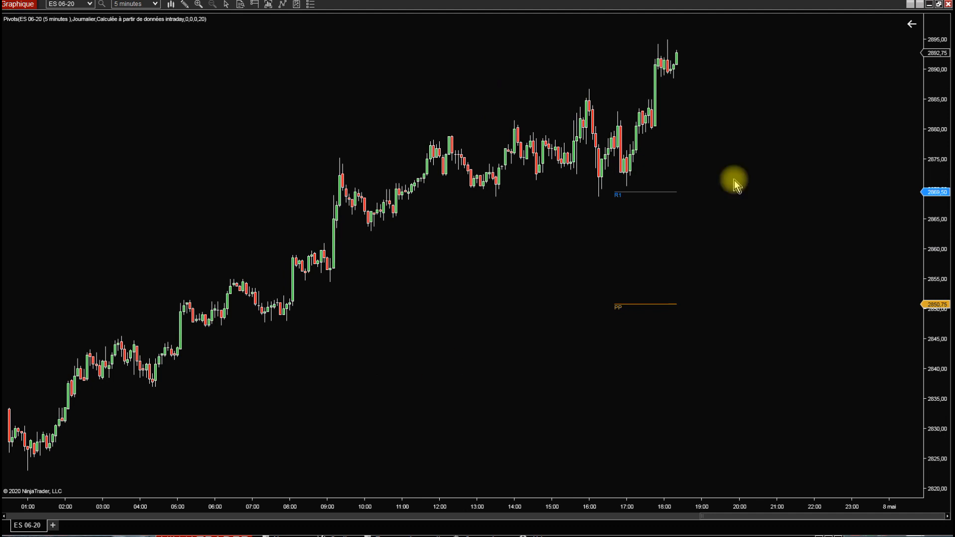
right_click(544, 247)
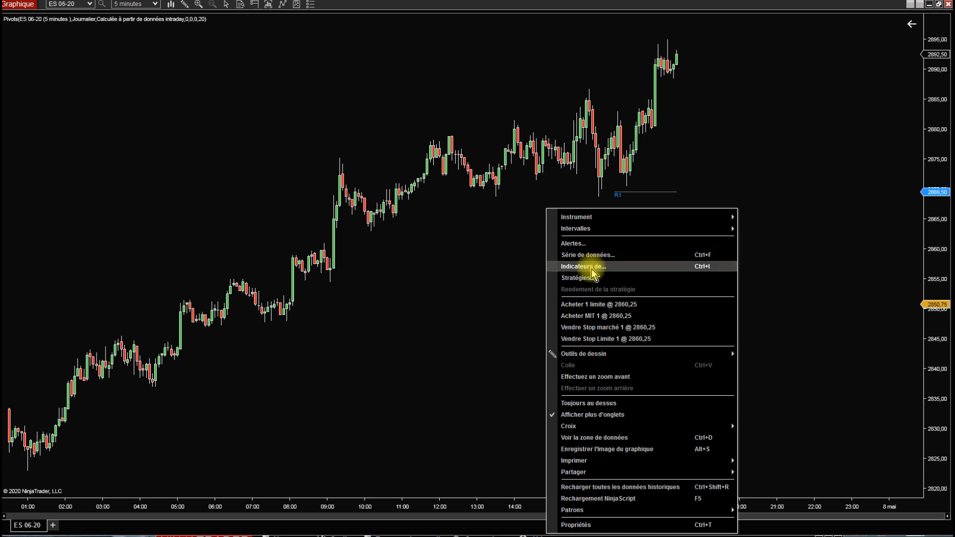
click(585, 267)
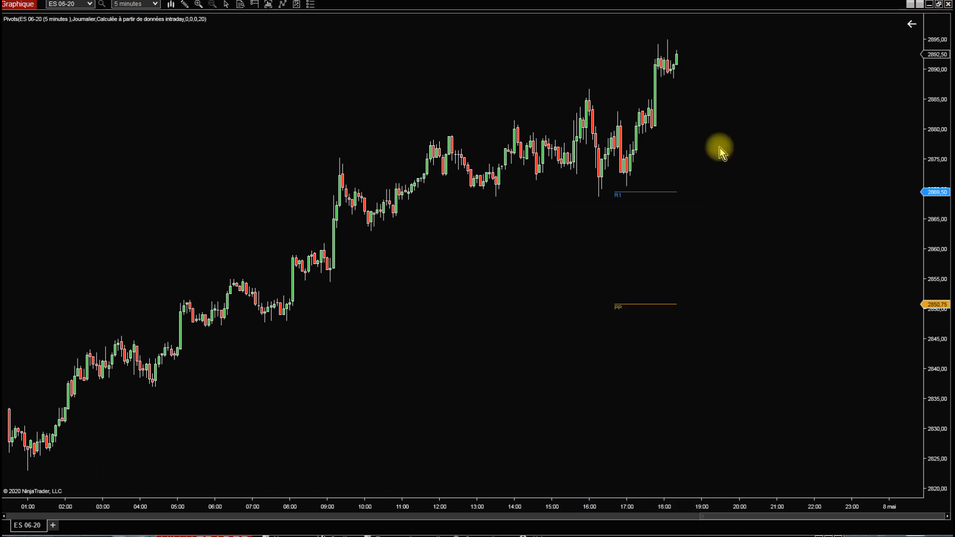
drag(573, 159, 454, 85)
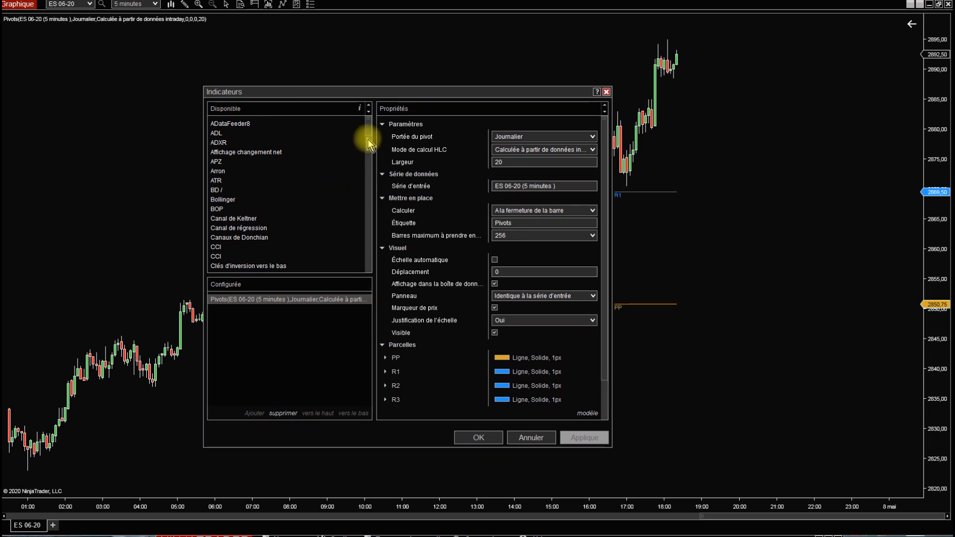
scroll(362, 139, down, 10)
scroll(364, 184, down, 5)
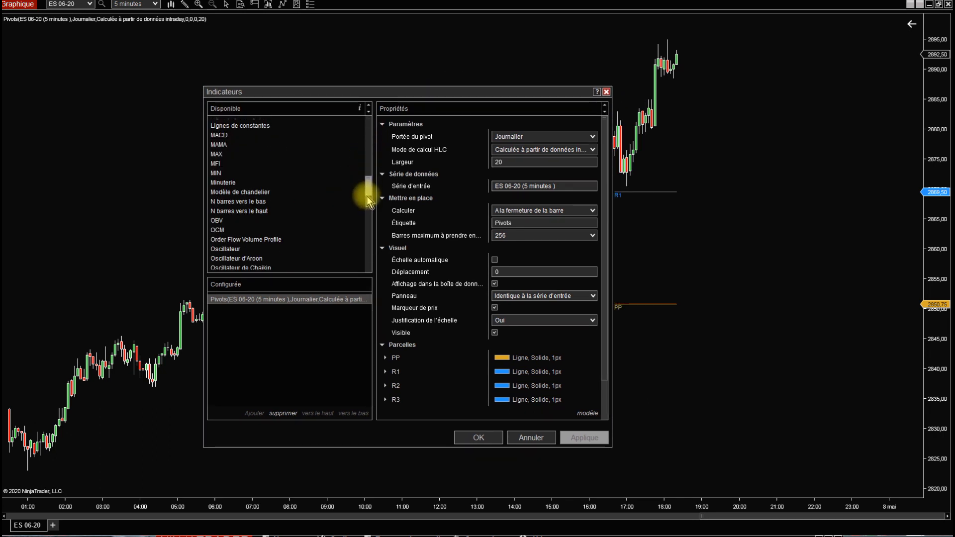
scroll(370, 217, down, 2)
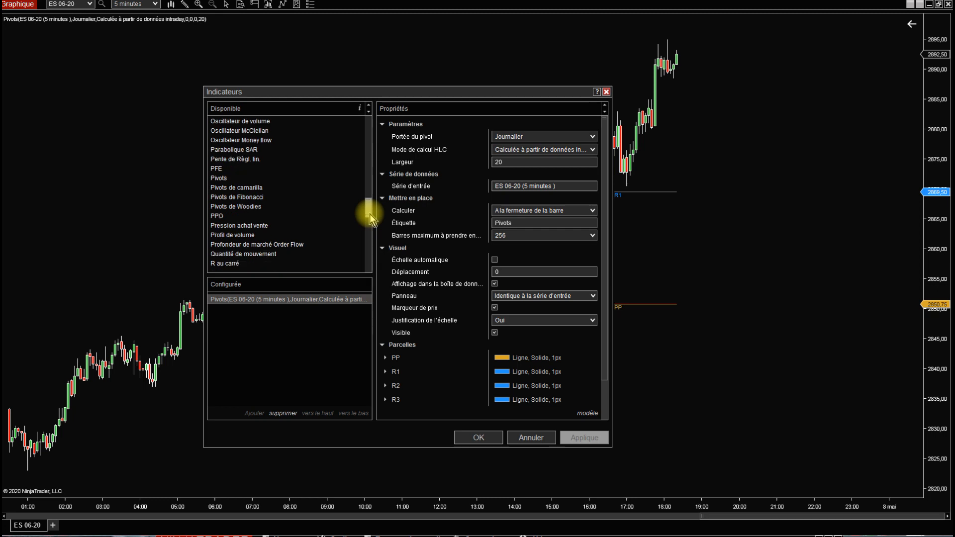
click(218, 178)
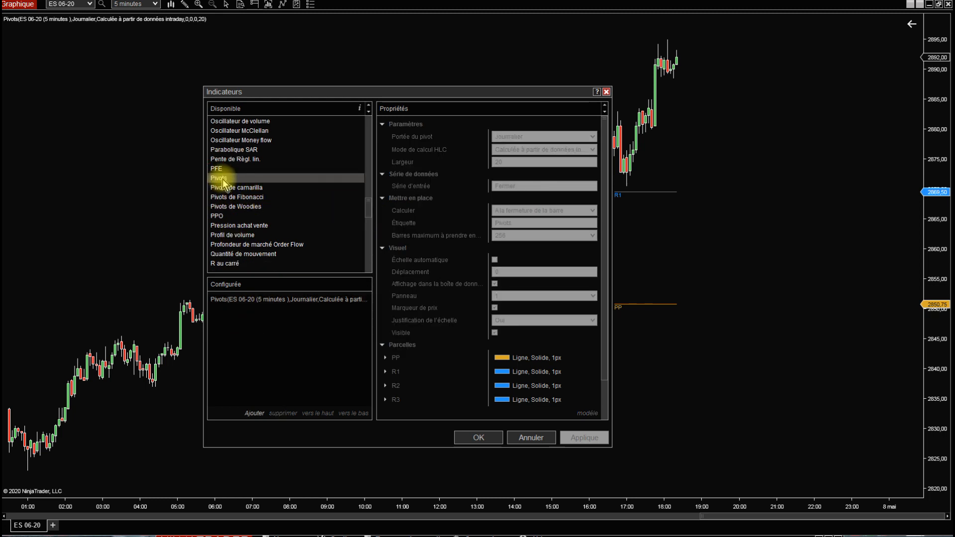
double_click(221, 178)
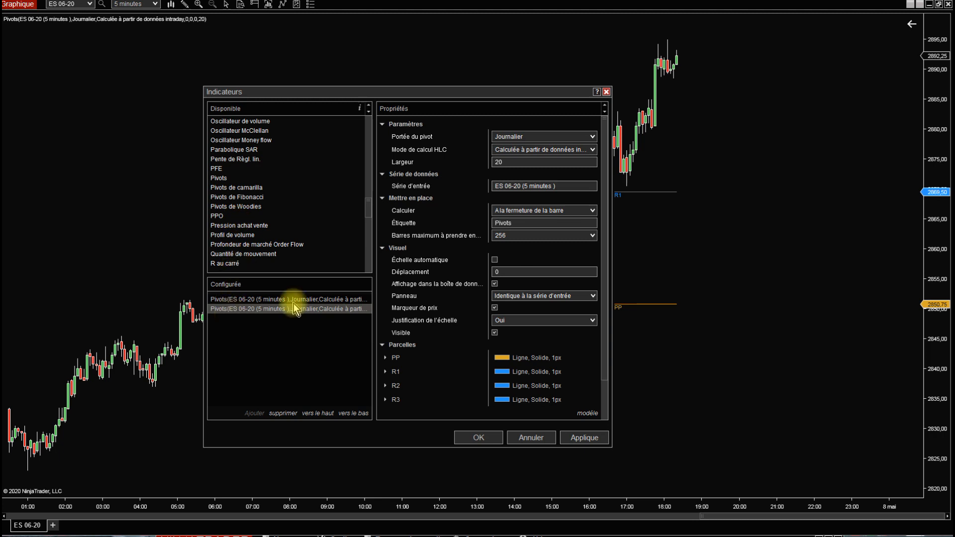
click(591, 138)
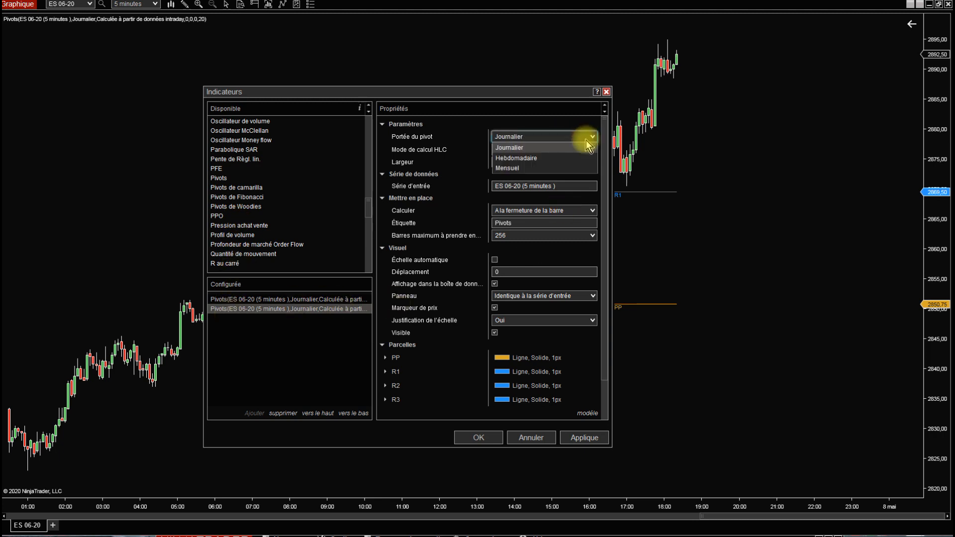
click(533, 158)
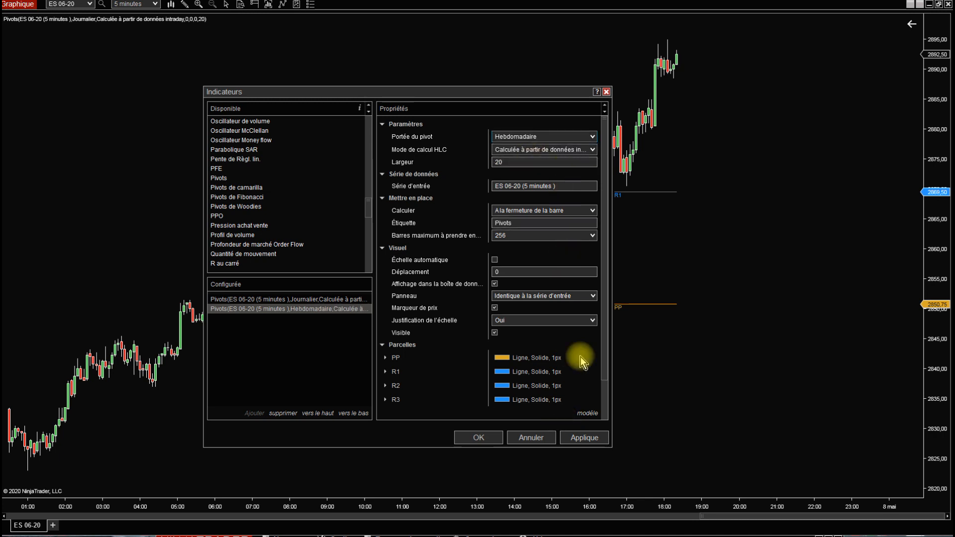
Set the PP line width of the weekly Pivots indicator to 3 with a Solide dash style, and apply the changes.
drag(606, 304, 603, 390)
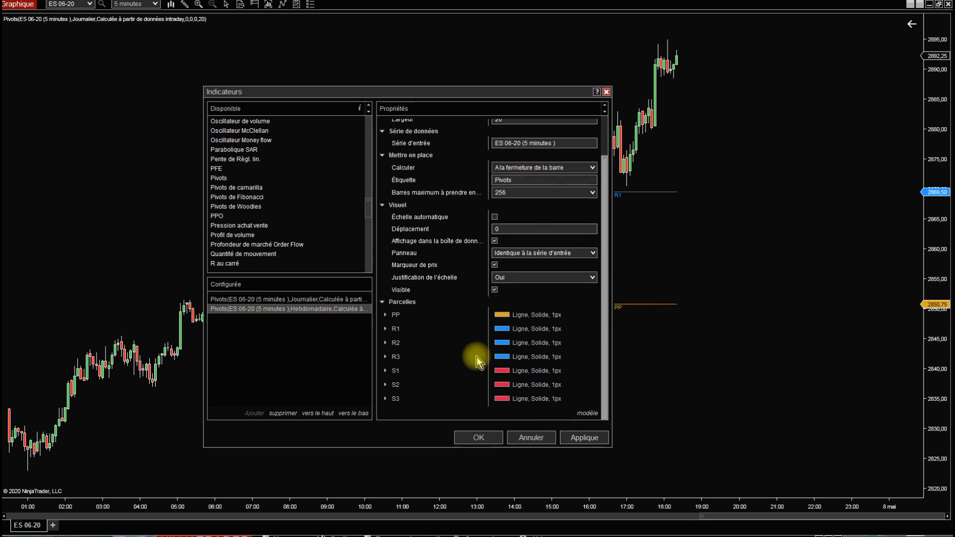
click(386, 315)
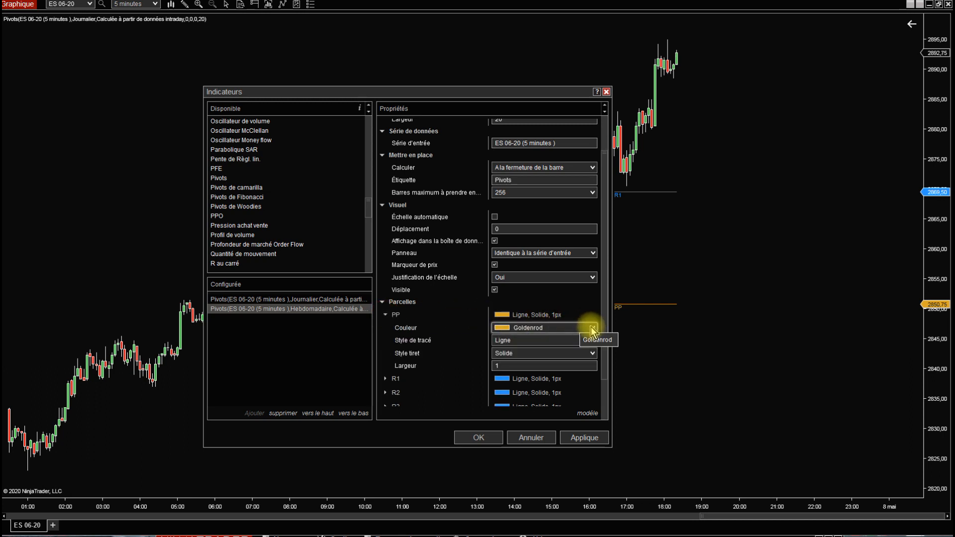
click(503, 368)
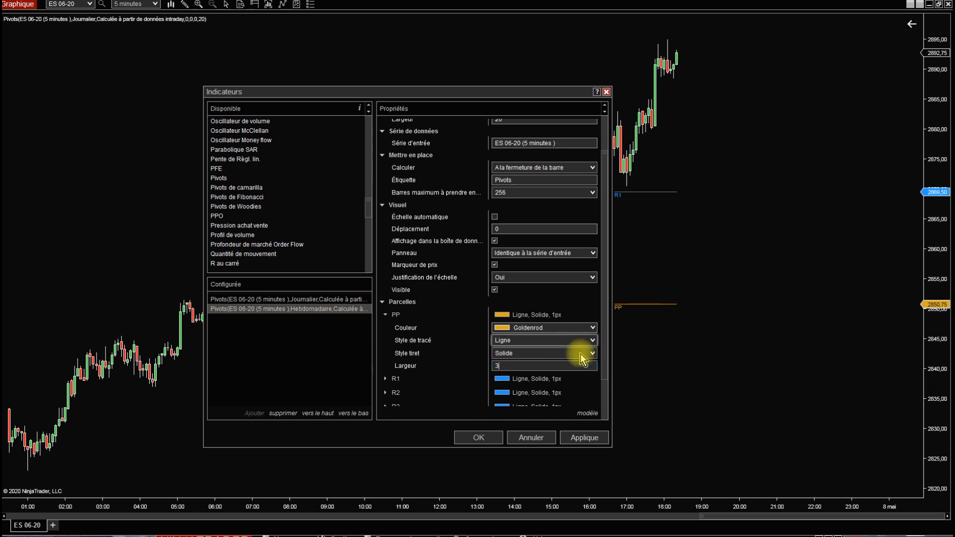
text(3)
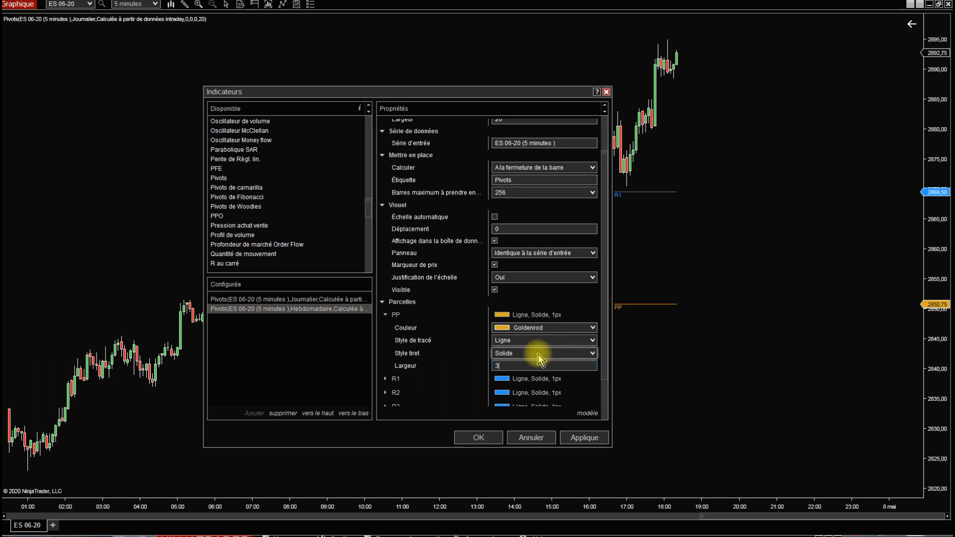
click(538, 354)
click(540, 364)
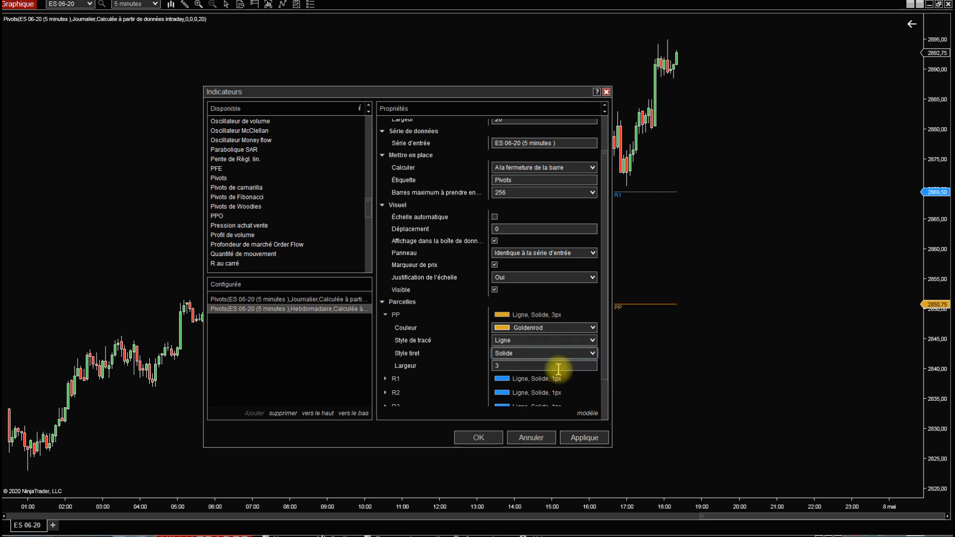
click(583, 439)
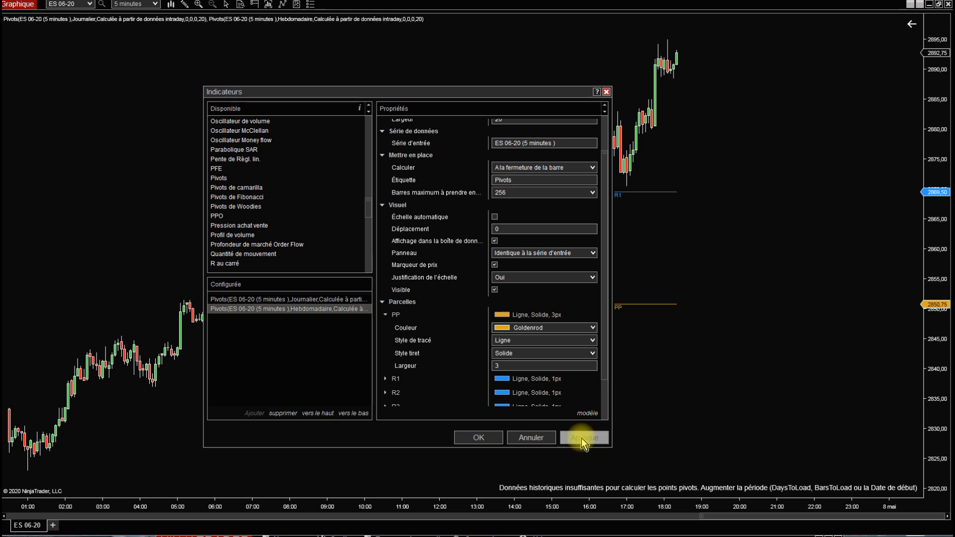
drag(512, 88, 317, 76)
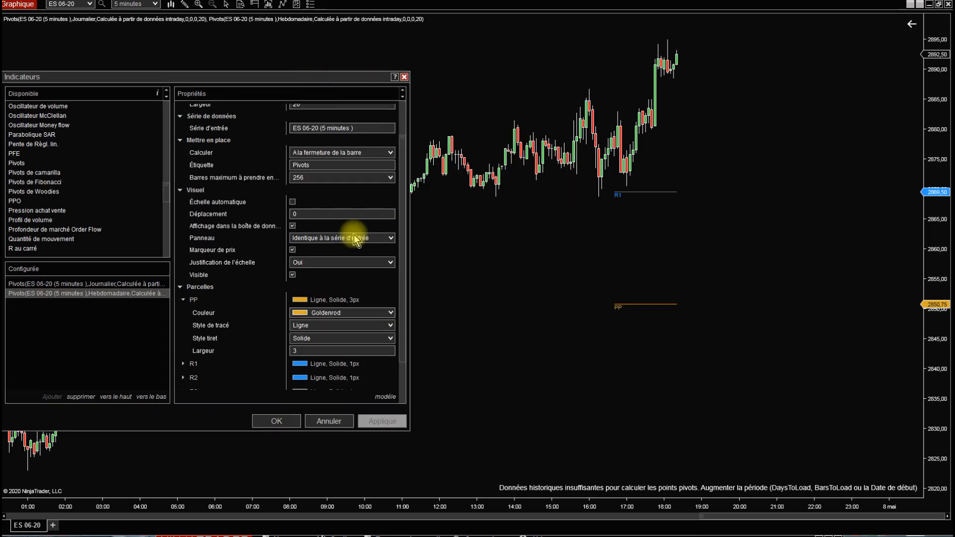
Accept the Pivots indicator settings and set the ES 06-20 5-minute data series to load 300 days (Jours à charger).
click(277, 421)
drag(939, 186, 931, 150)
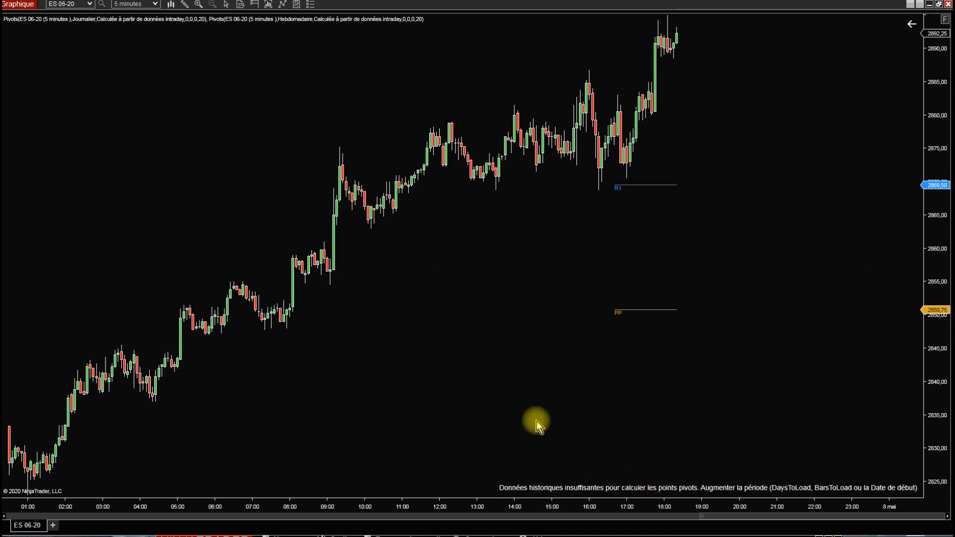
right_click(468, 283)
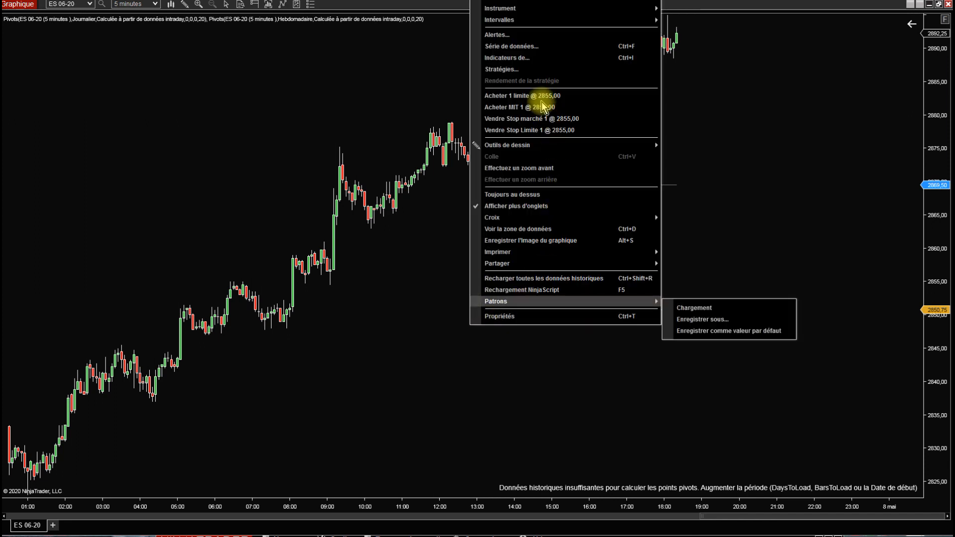
click(511, 46)
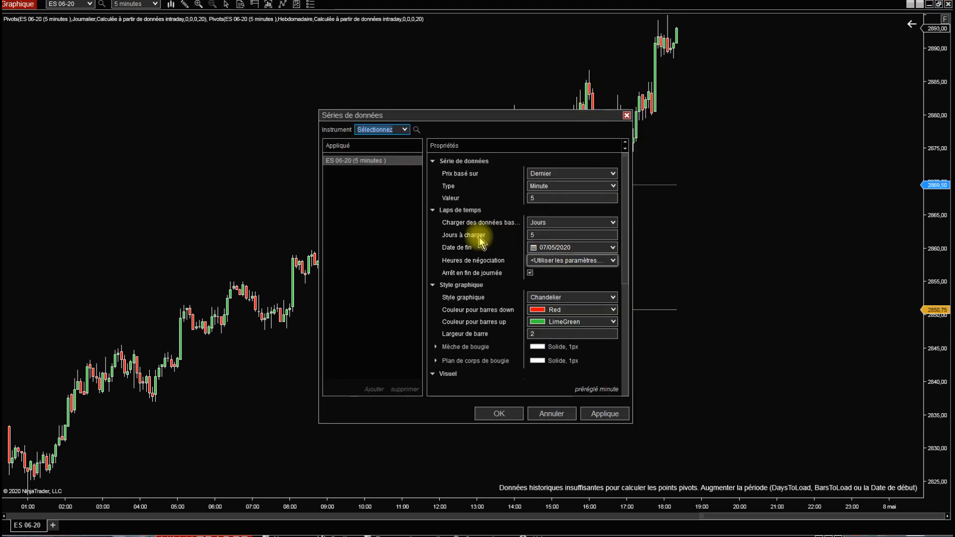
click(536, 236)
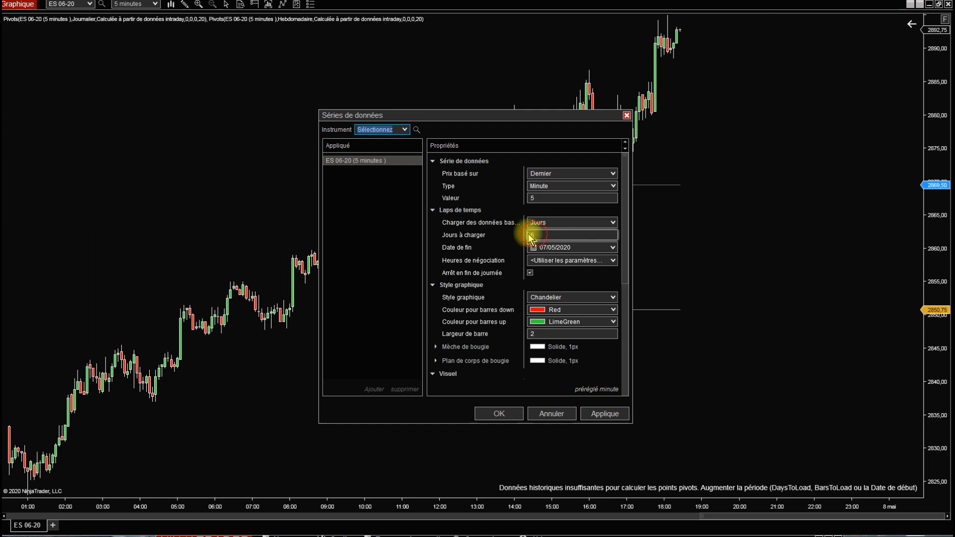
double_click(534, 235)
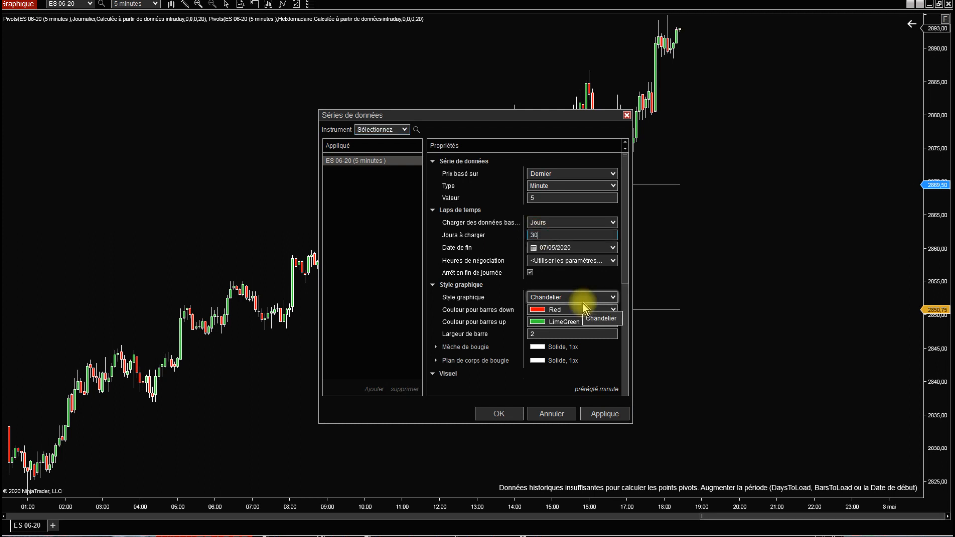
click(605, 413)
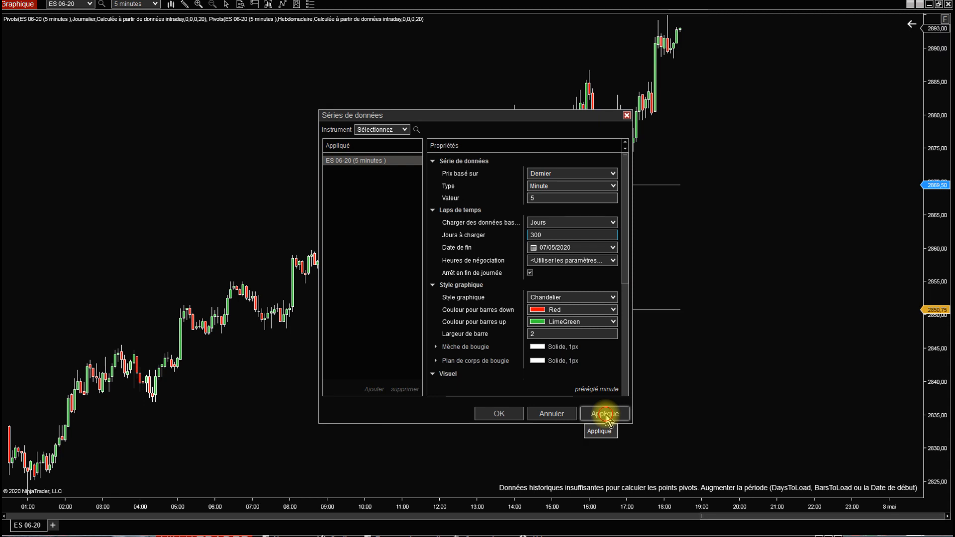
click(499, 415)
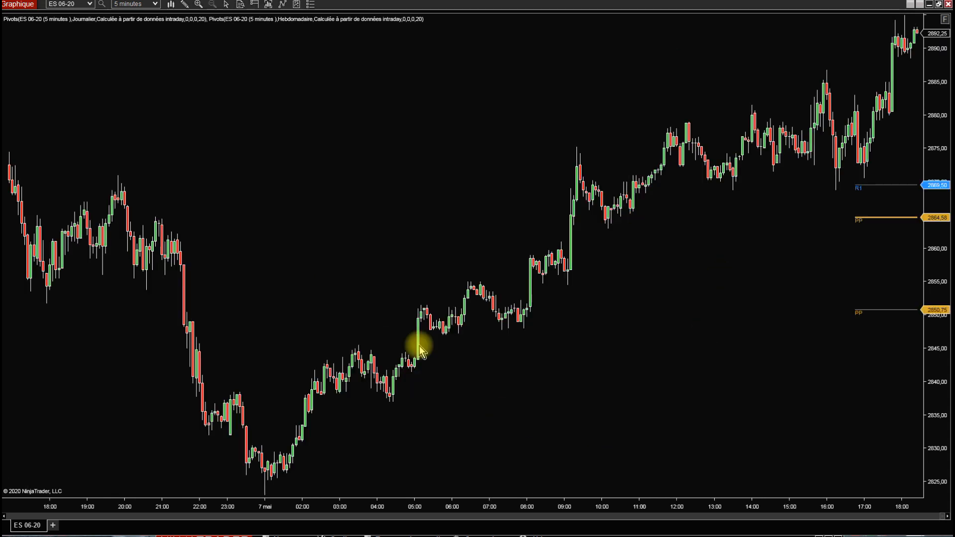
Enlarge and reposition the chart around the latest bars to examine the daily and weekly pivot levels PP, R1 and R2.
drag(577, 504, 241, 501)
drag(654, 400, 327, 429)
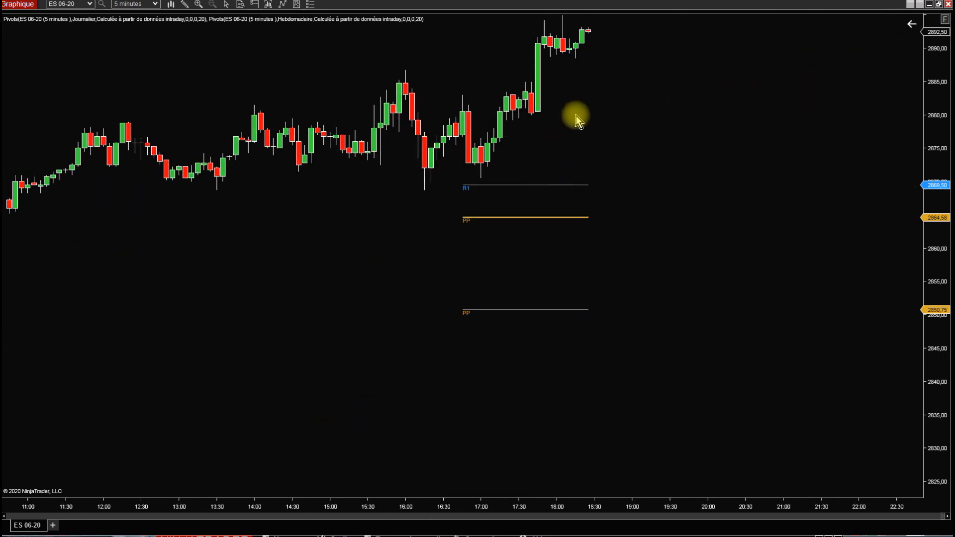
drag(660, 211, 665, 318)
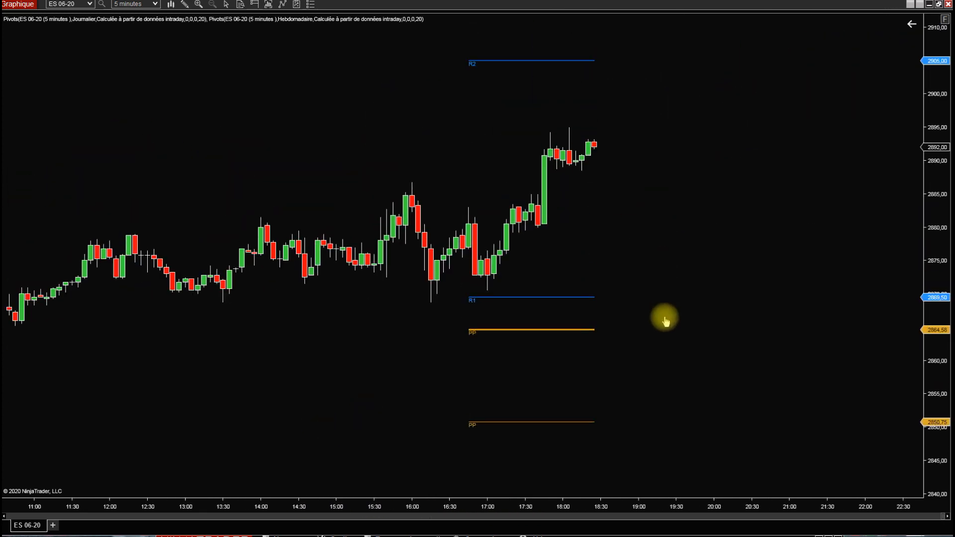
click(932, 256)
mouse_move(932, 256)
mouse_down()
mouse_move(932, 273)
mouse_move(932, 250)
mouse_up()
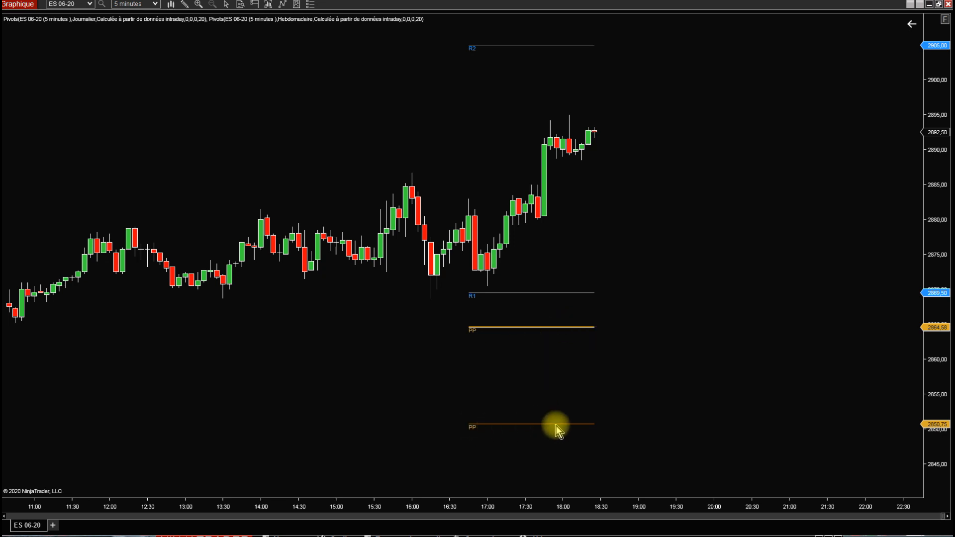
drag(930, 296, 943, 378)
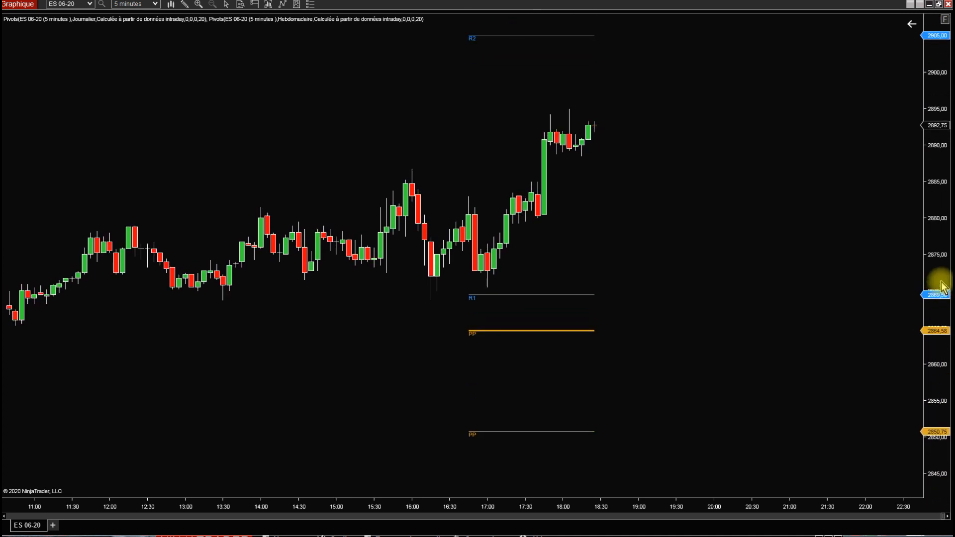